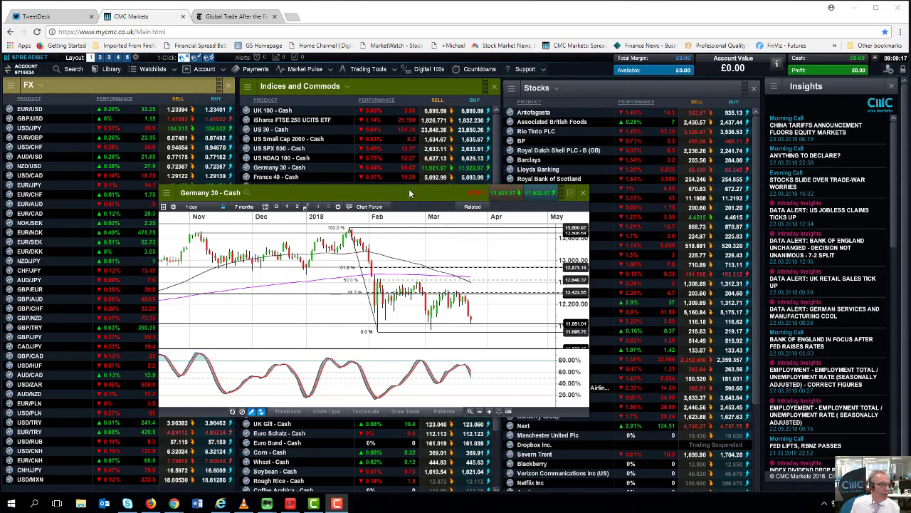
Step: Move the Germany 30 chart window slightly and close it
left_click_drag(410, 190, 378, 174)
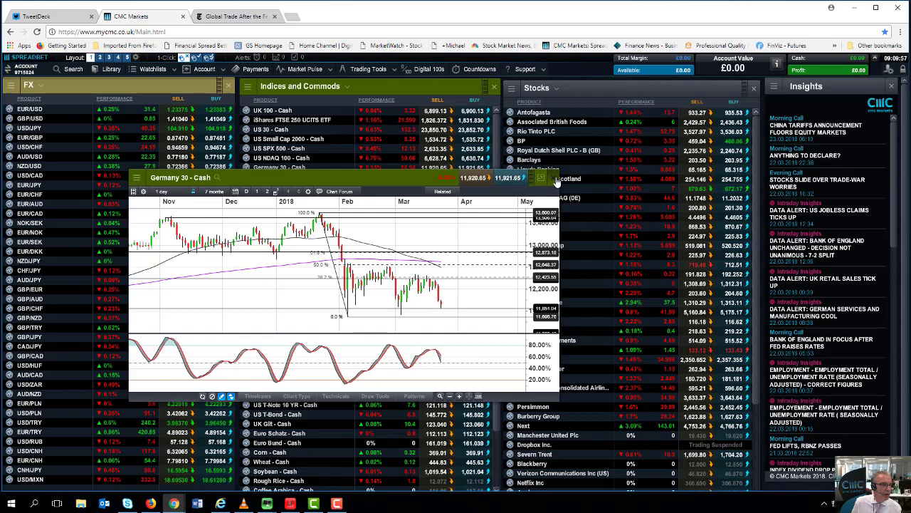
left_click(554, 177)
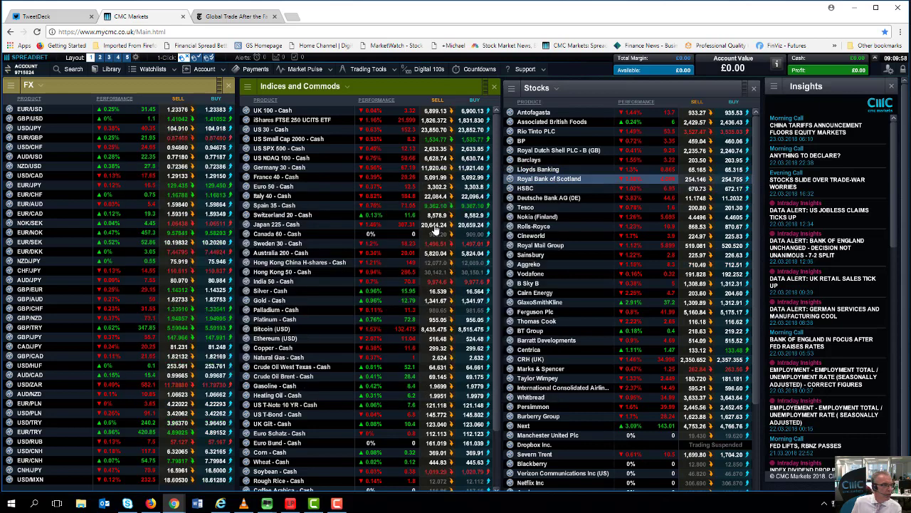
Step: Open the saved chart for UK 100 - Cash and move its window over the indices watchlist
left_click(246, 111)
left_click(254, 151)
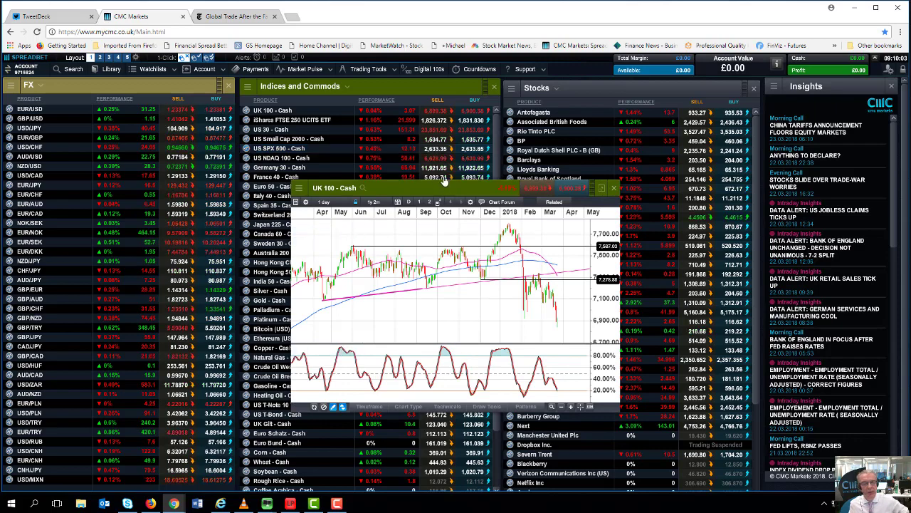
left_click_drag(402, 189, 293, 152)
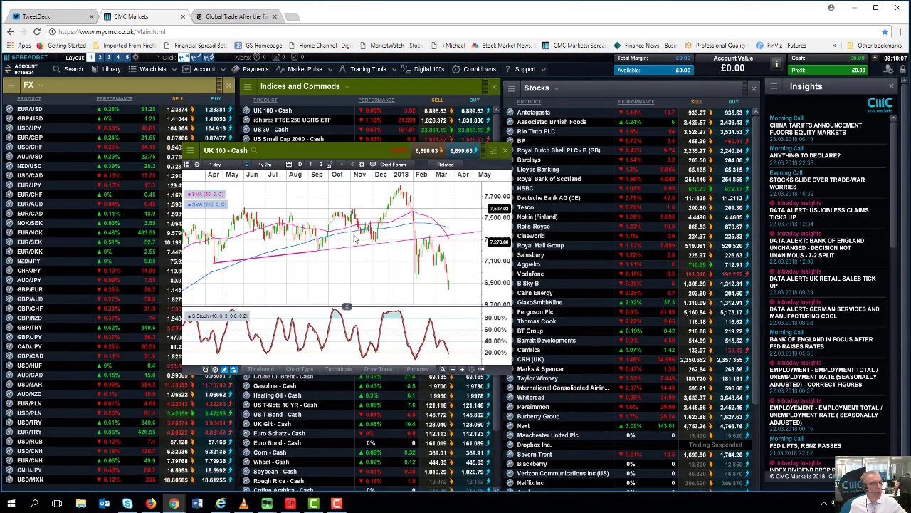
Step: Set the UK 100 chart to a 1 week interval and extend its visible history to about 5 years 7 months
left_click(215, 164)
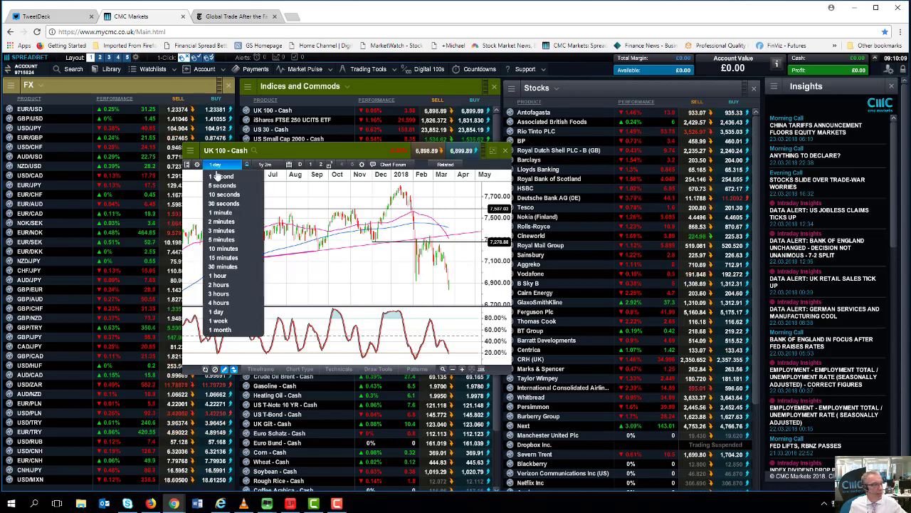
left_click(227, 321)
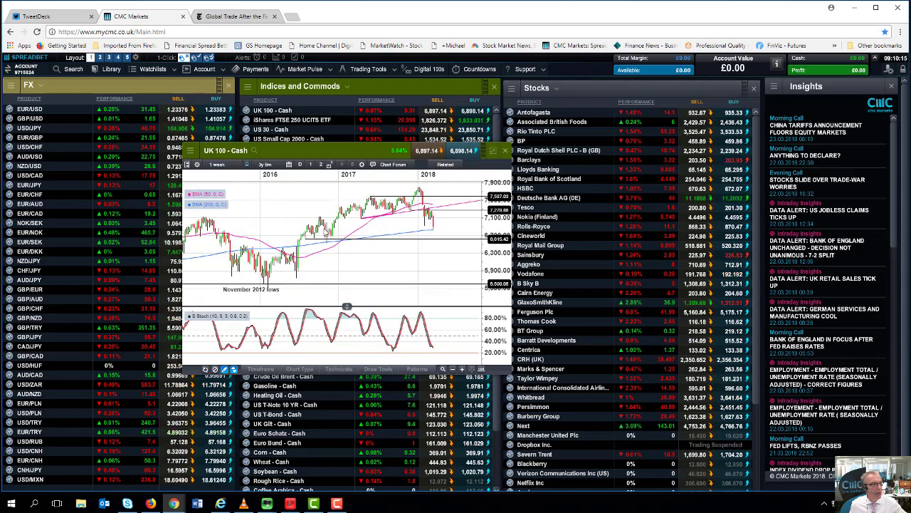
scroll(324, 231, "down", 2)
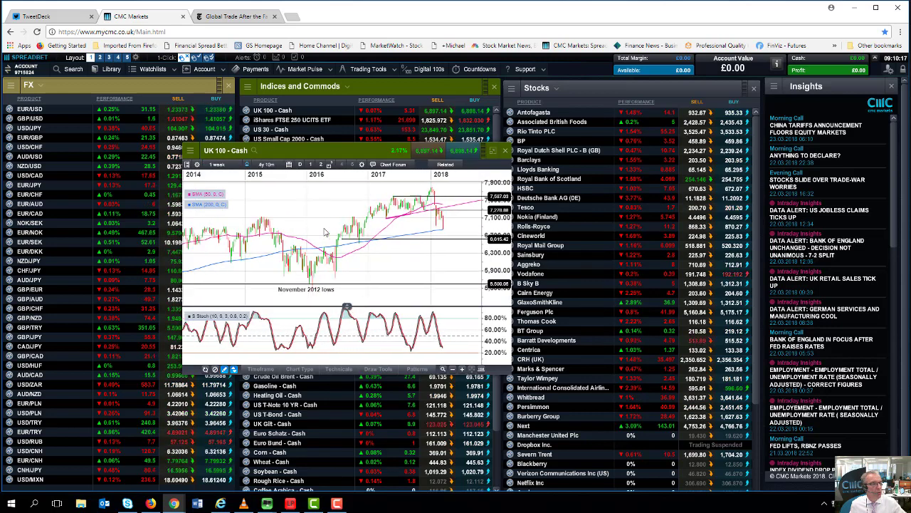
scroll(324, 231, "down", 2)
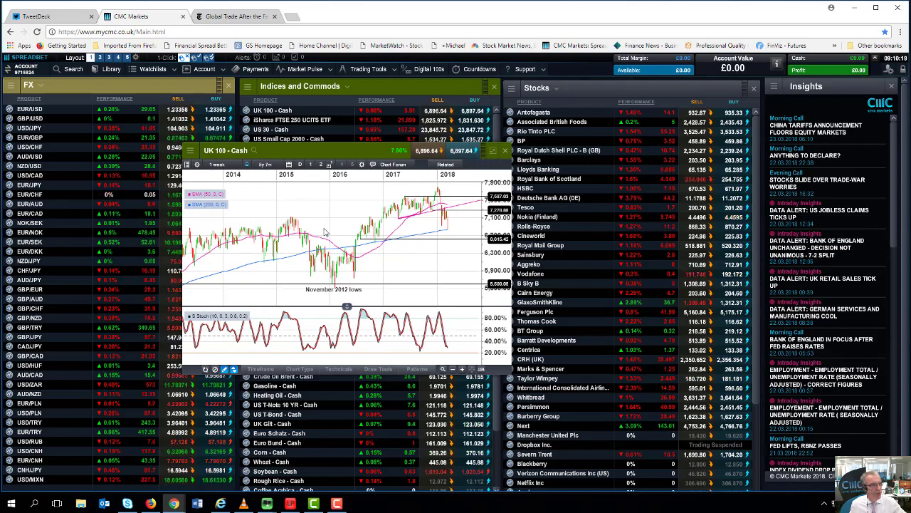
Step: Reposition and widen the UK 100 chart window, and adjust its visible history to about 5 years 11 months
left_click_drag(324, 153, 261, 168)
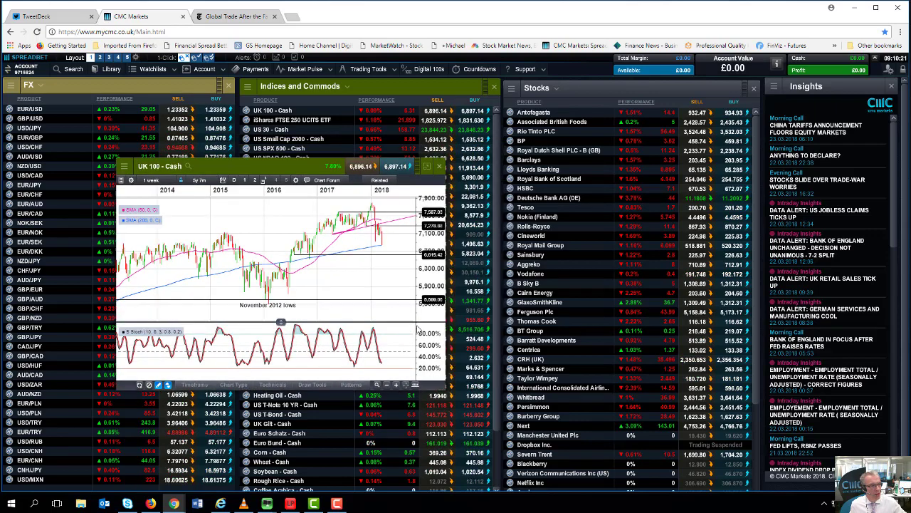
left_click_drag(512, 311, 646, 311)
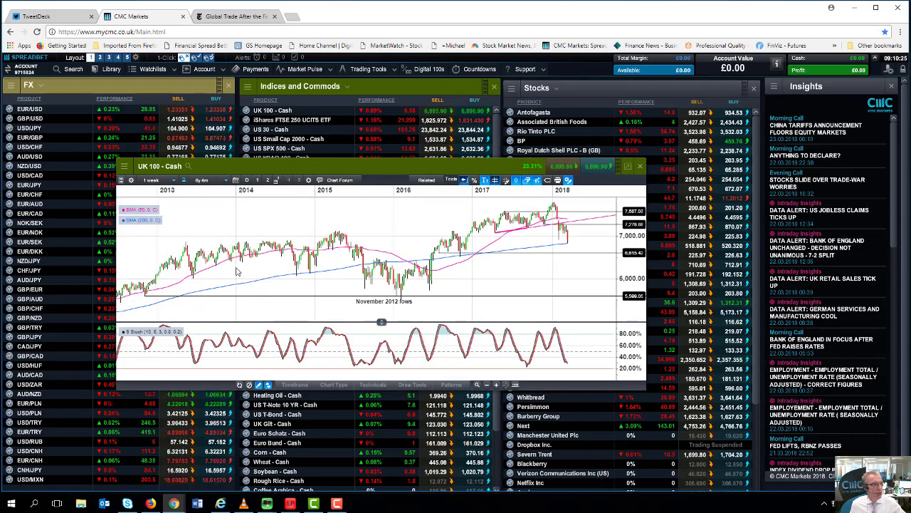
scroll(235, 270, "down", 2)
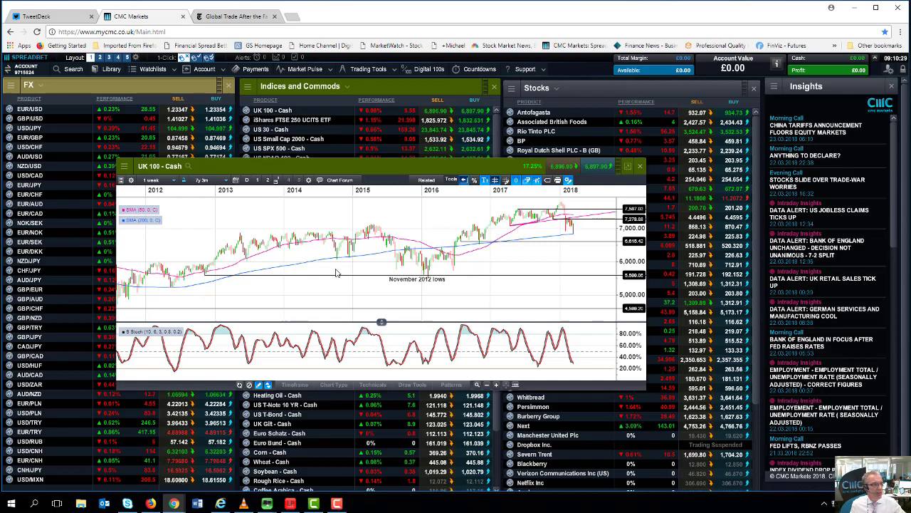
scroll(336, 273, "up", 1)
scroll(333, 275, "up", 1)
scroll(331, 277, "up", 1)
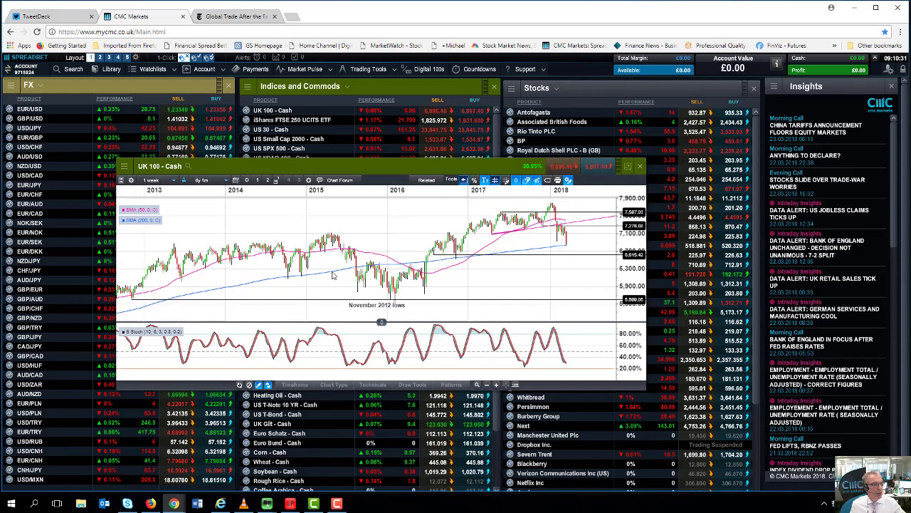
scroll(264, 282, "up", 1)
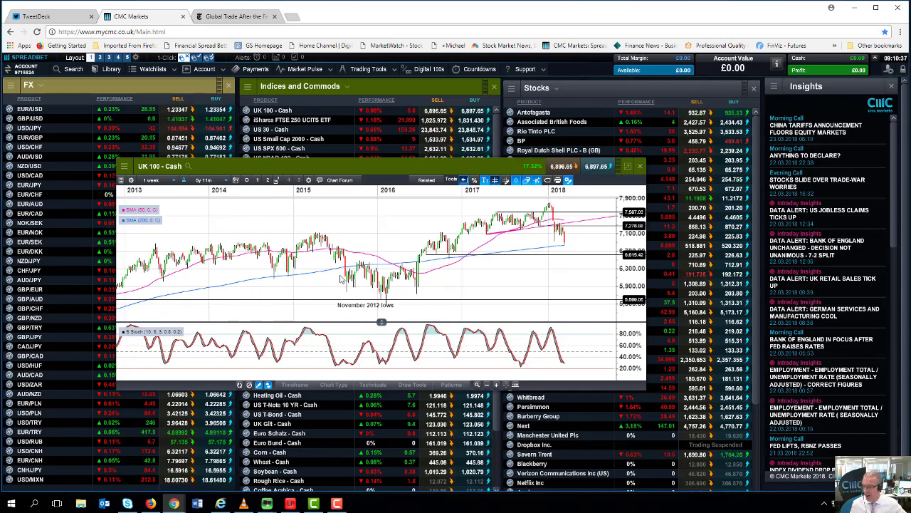
Step: Examine the horizontal support line at 6,615.42 and the November 2012 lows line against recent UK 100 weekly prices
left_click(444, 254)
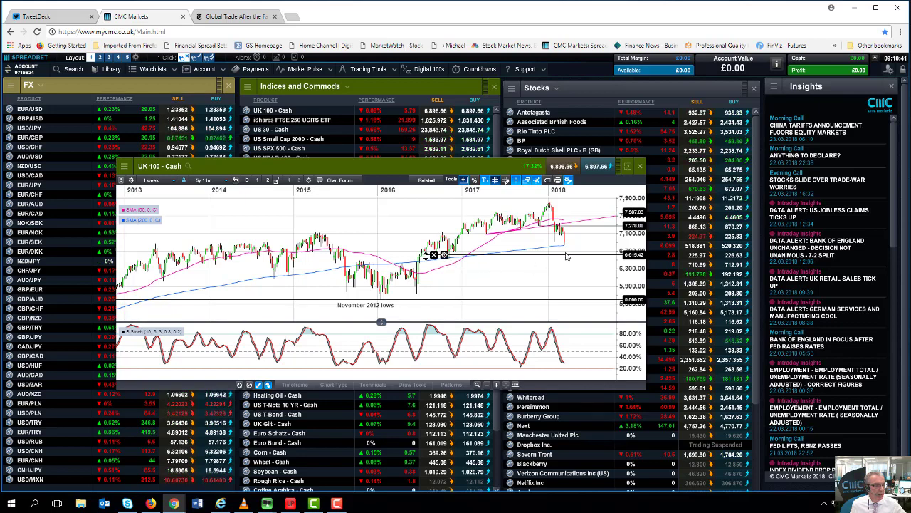
left_click(549, 265)
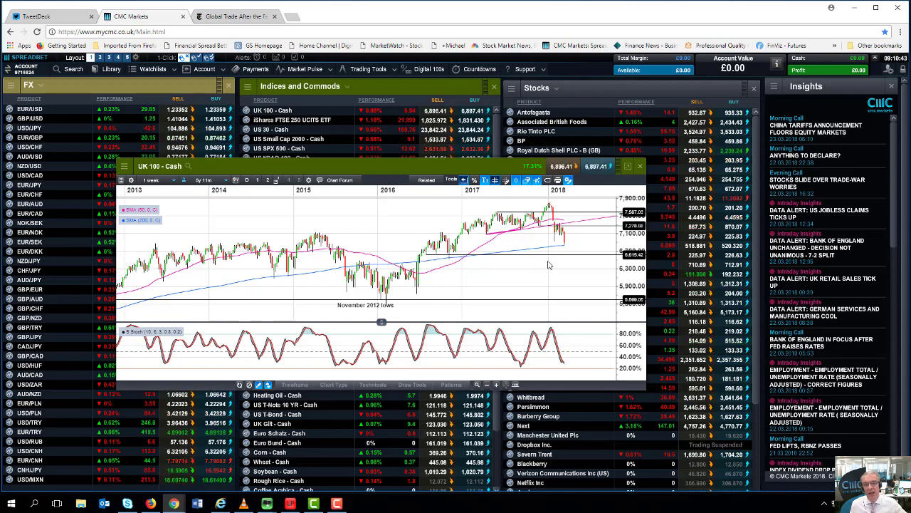
left_click(527, 300)
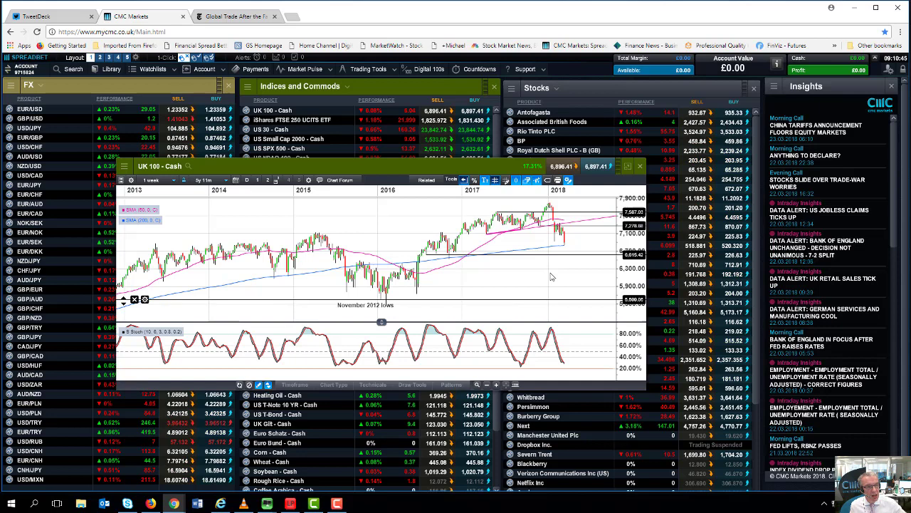
left_click(551, 277)
scroll(538, 273, "up", 4)
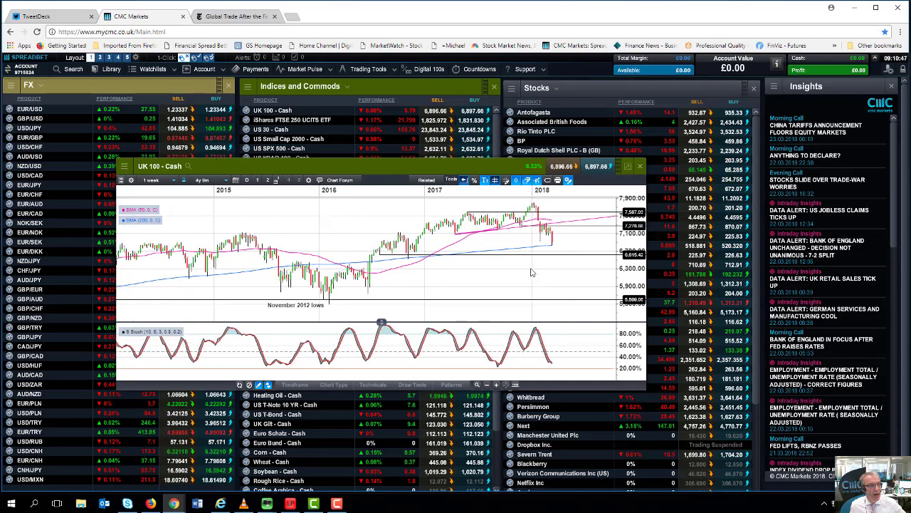
scroll(530, 273, "up", 3)
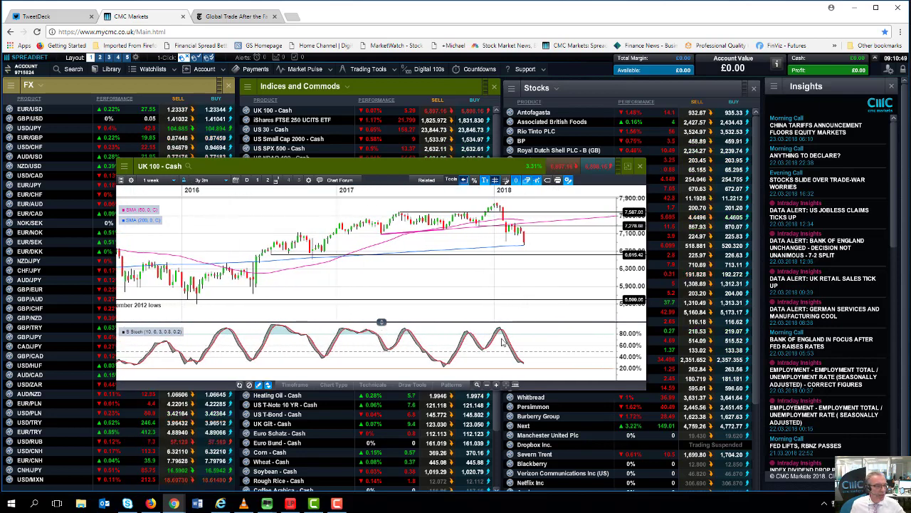
Step: Inspect the early March 2018 weekly price and stochastic values with the chart cursor, and hide the cursor again
left_click(506, 385)
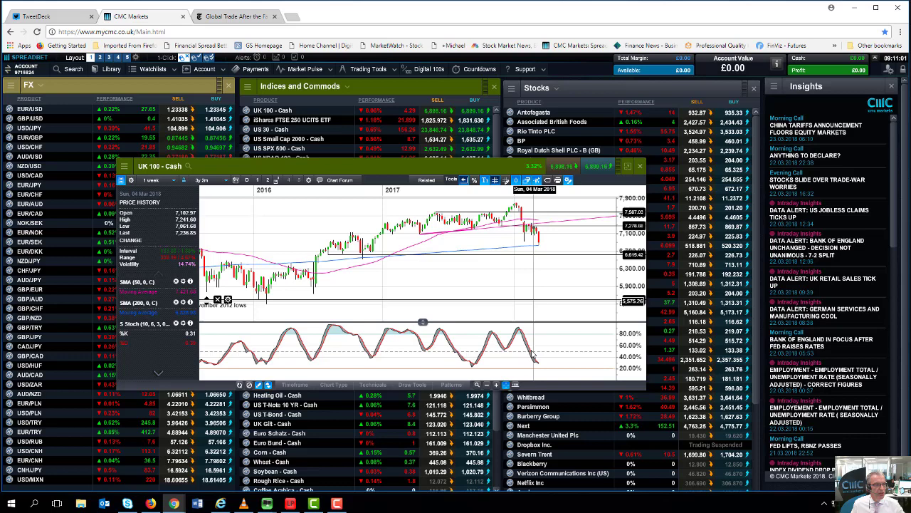
left_click(504, 385)
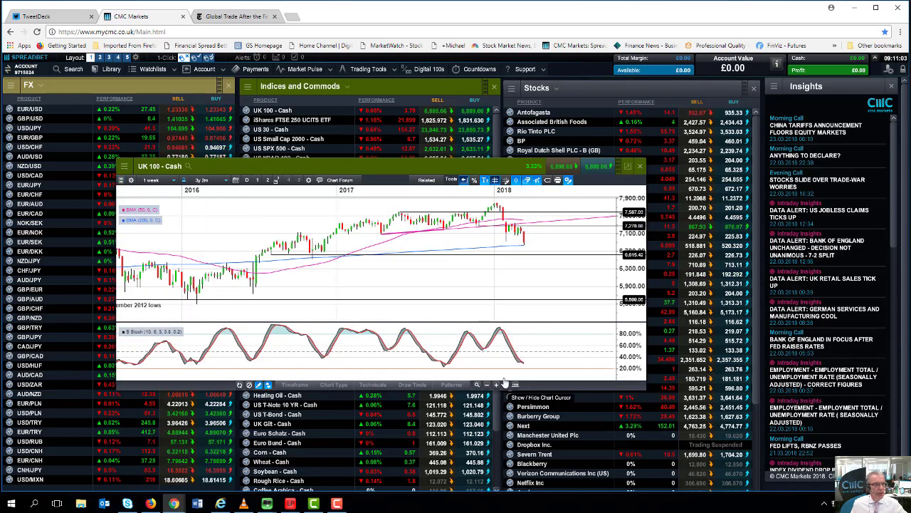
scroll(498, 269, "up", 1)
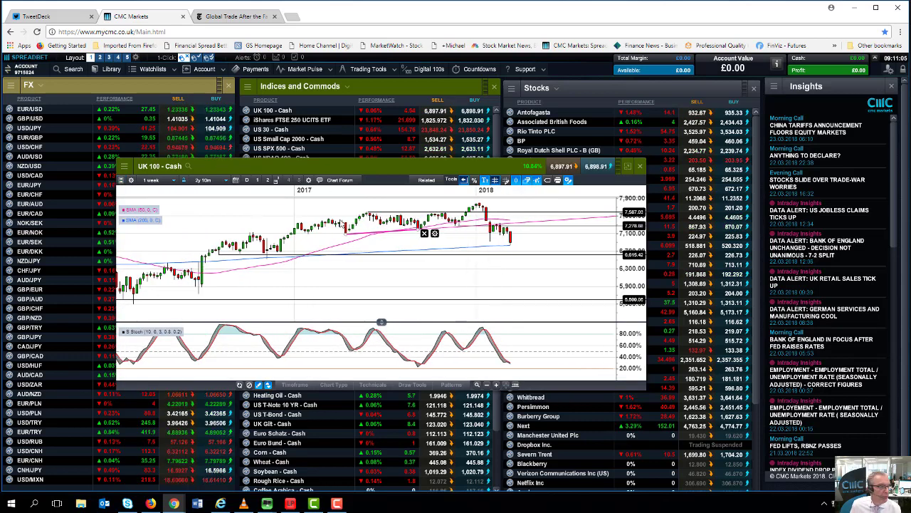
Step: Review the UK 100 chart at a 1 day interval over about 5 months and close it
left_click(152, 180)
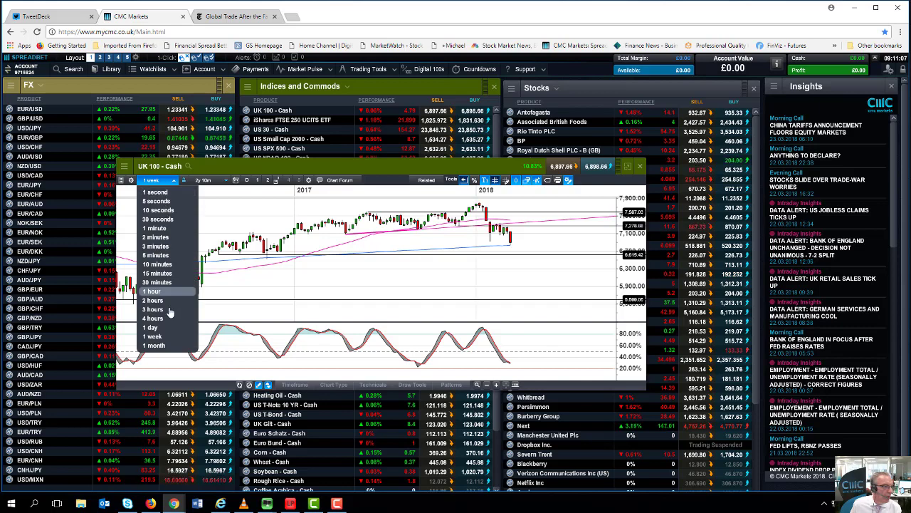
left_click(153, 327)
scroll(382, 257, "up", 2)
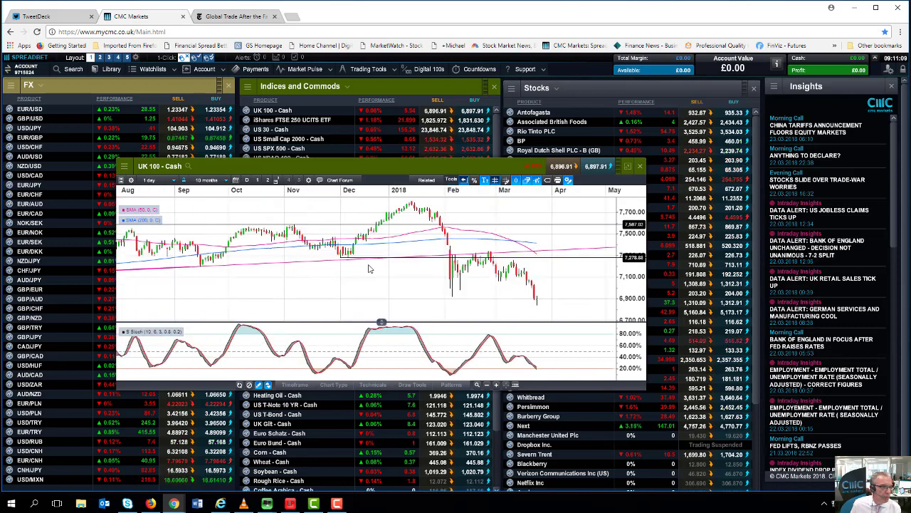
scroll(383, 256, "up", 2)
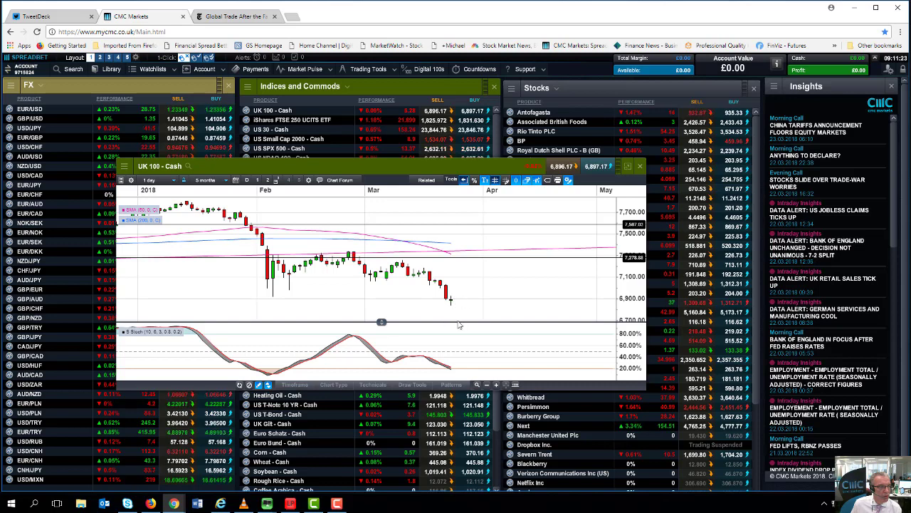
left_click(643, 167)
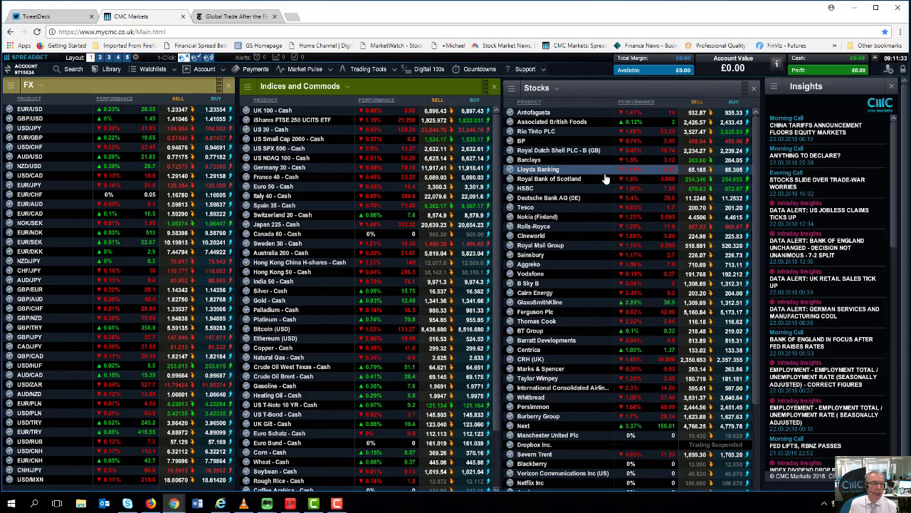
Step: Review the latest 4 months on the saved US SPX 500 - Cash chart and close it
right_click(249, 154)
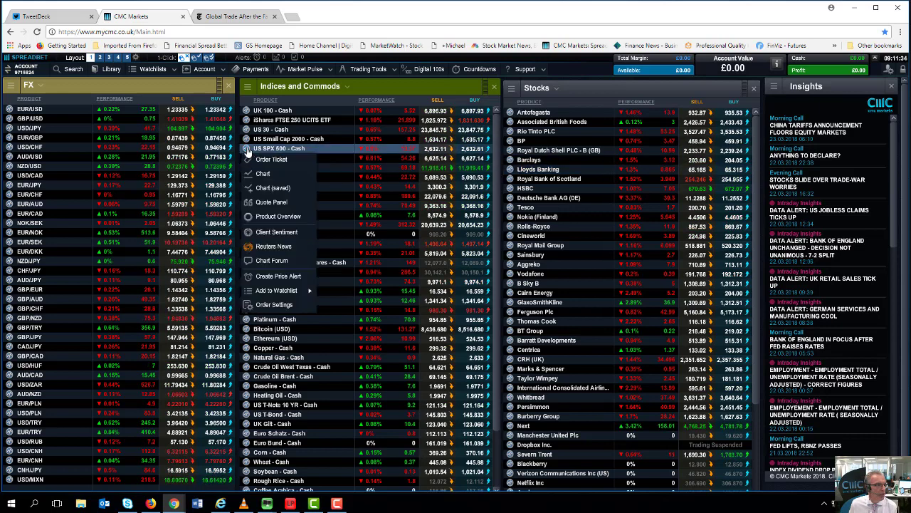
left_click(263, 197)
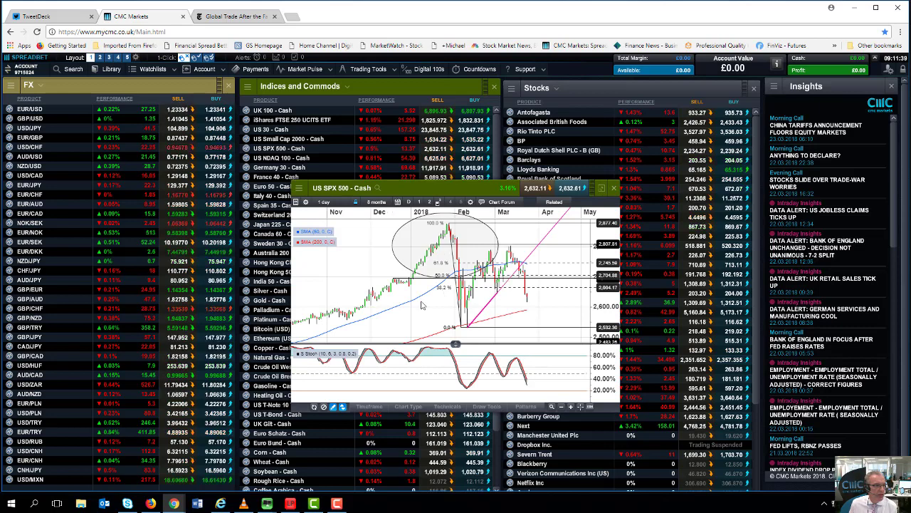
scroll(417, 307, "up", 2)
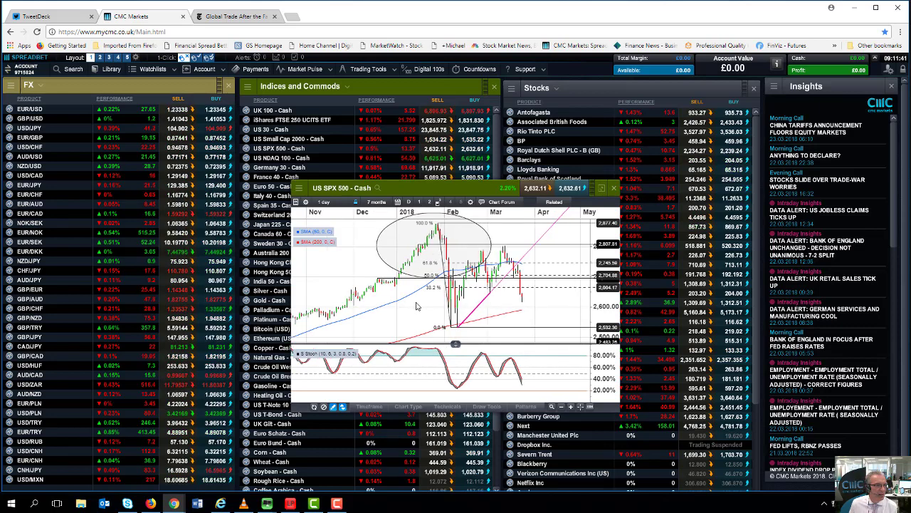
scroll(445, 328, "up", 2)
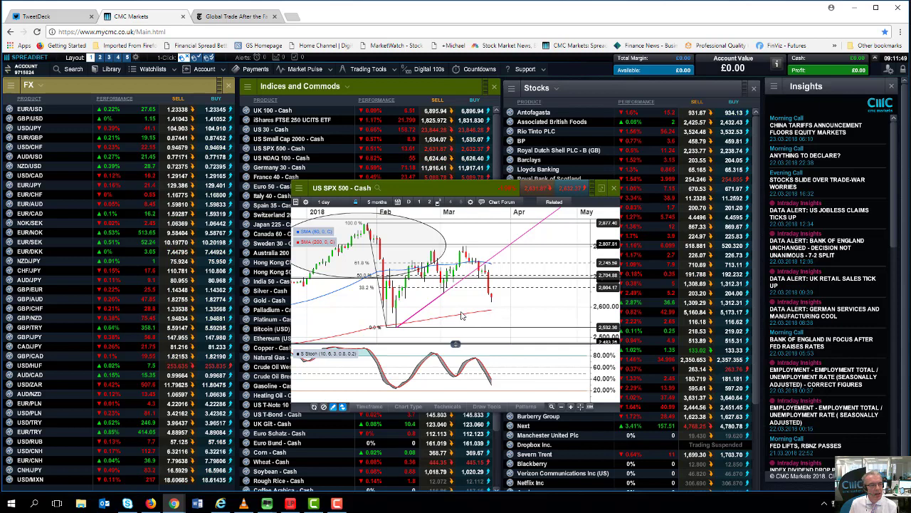
scroll(460, 328, "up", 1)
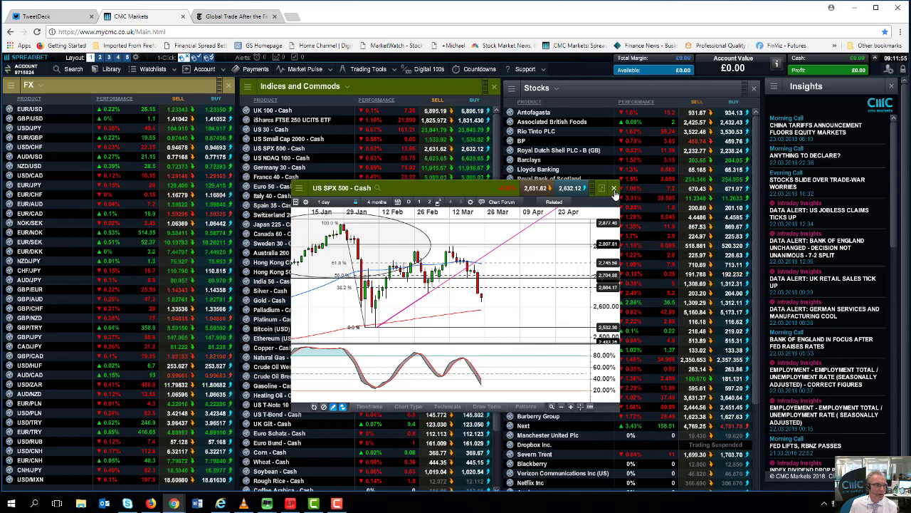
left_click(613, 189)
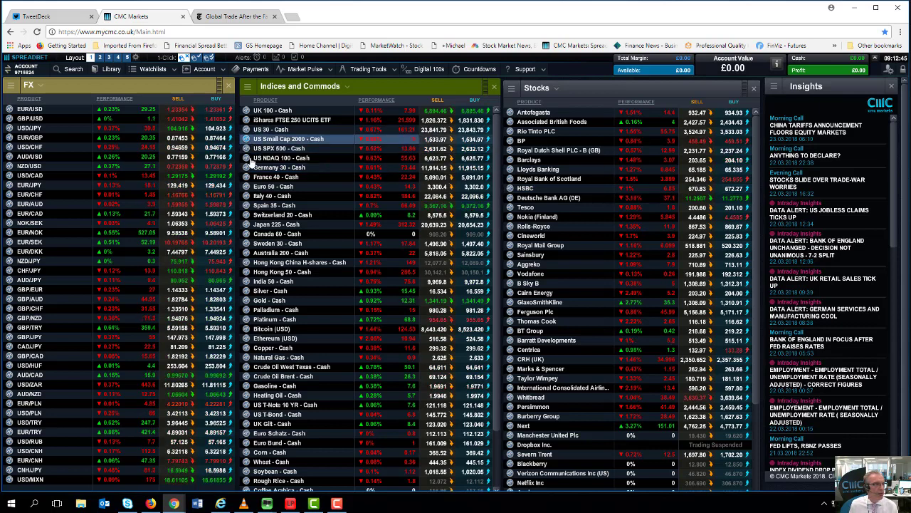
Step: Review the latest 6 months on the saved USD/JPY chart and close it
left_click(8, 127)
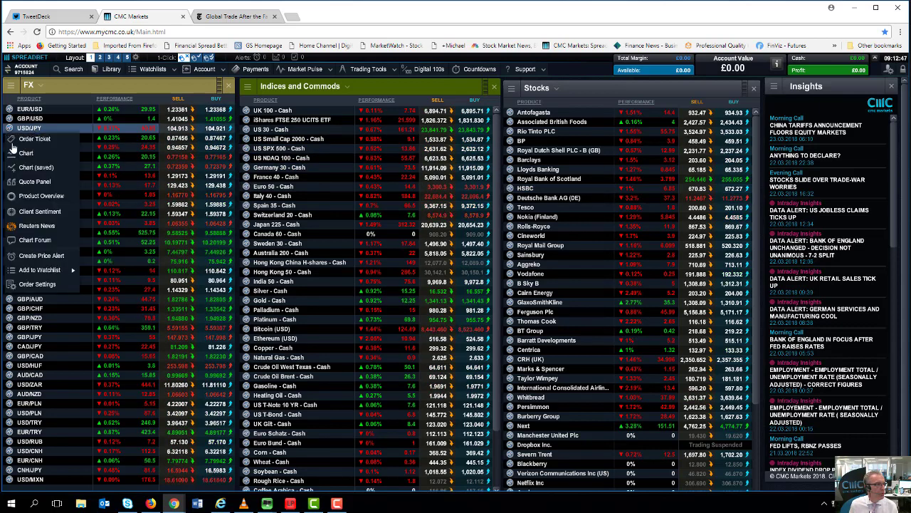
left_click(25, 171)
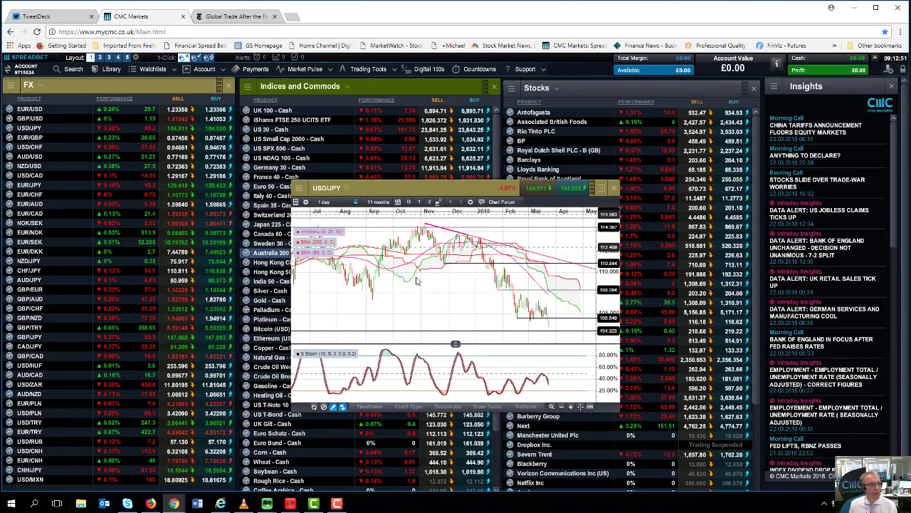
scroll(417, 281, "up", 2)
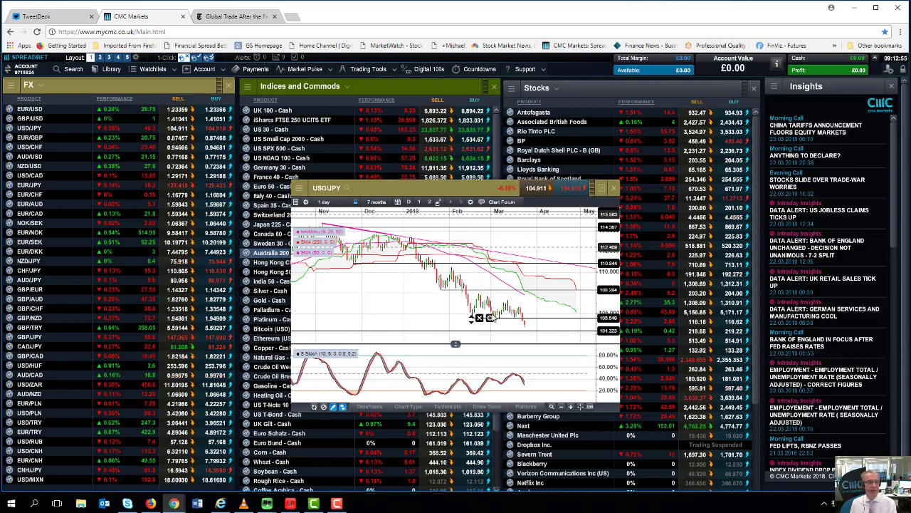
scroll(497, 322, "down", 1)
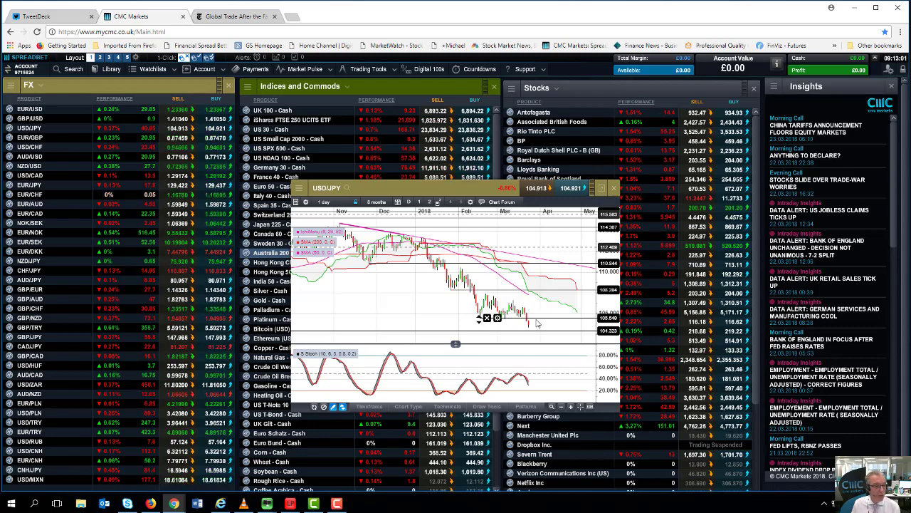
scroll(535, 323, "up", 1)
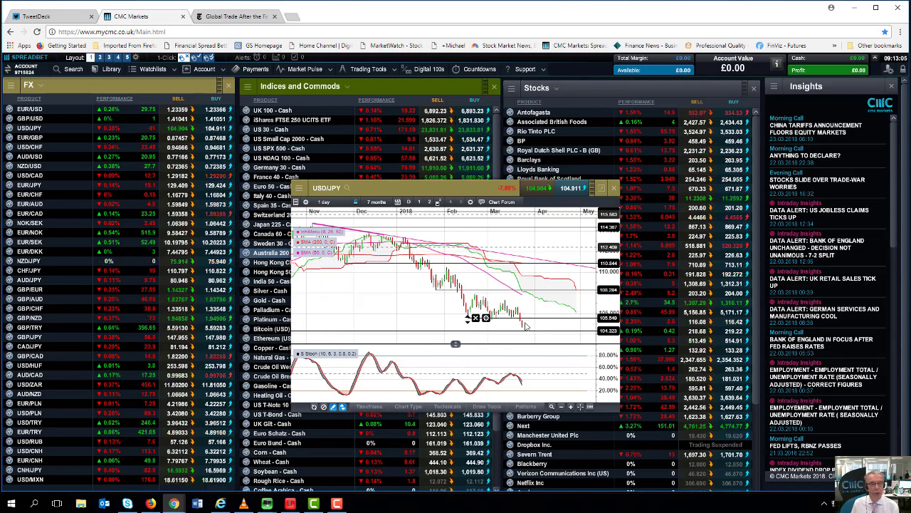
scroll(563, 227, "up", 1)
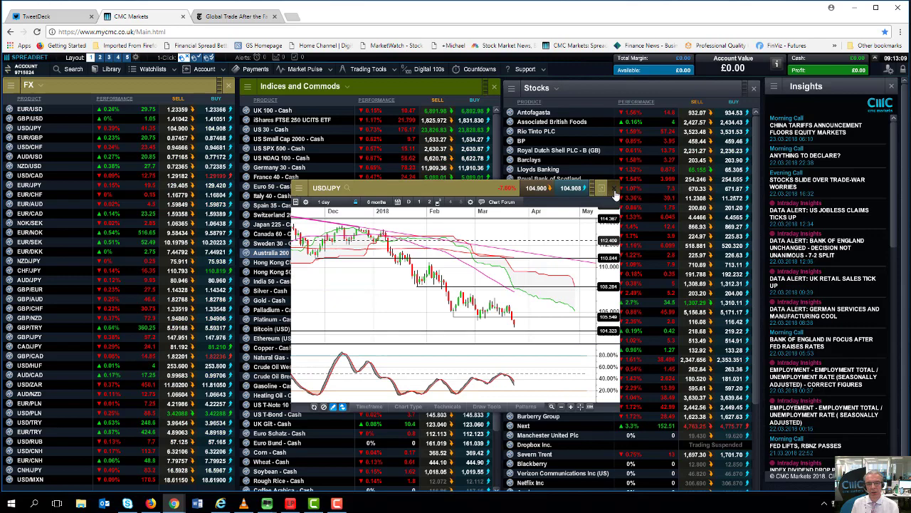
left_click(614, 189)
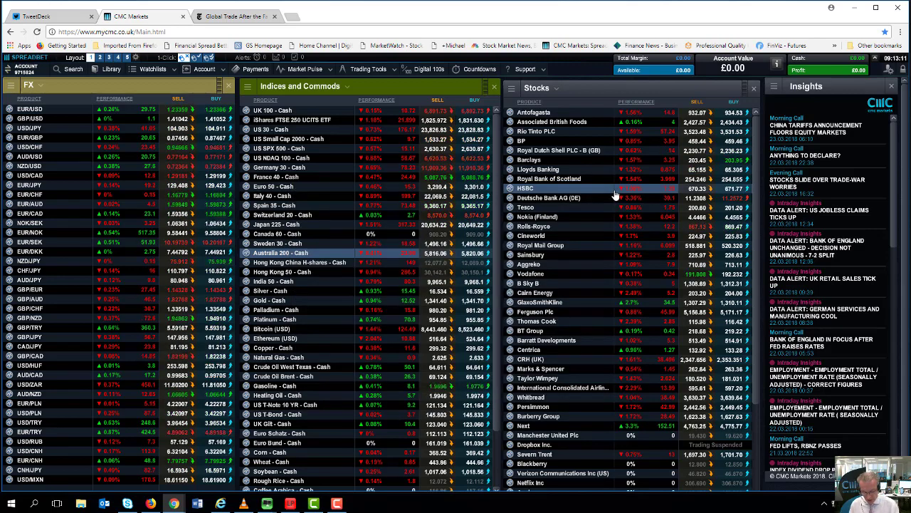